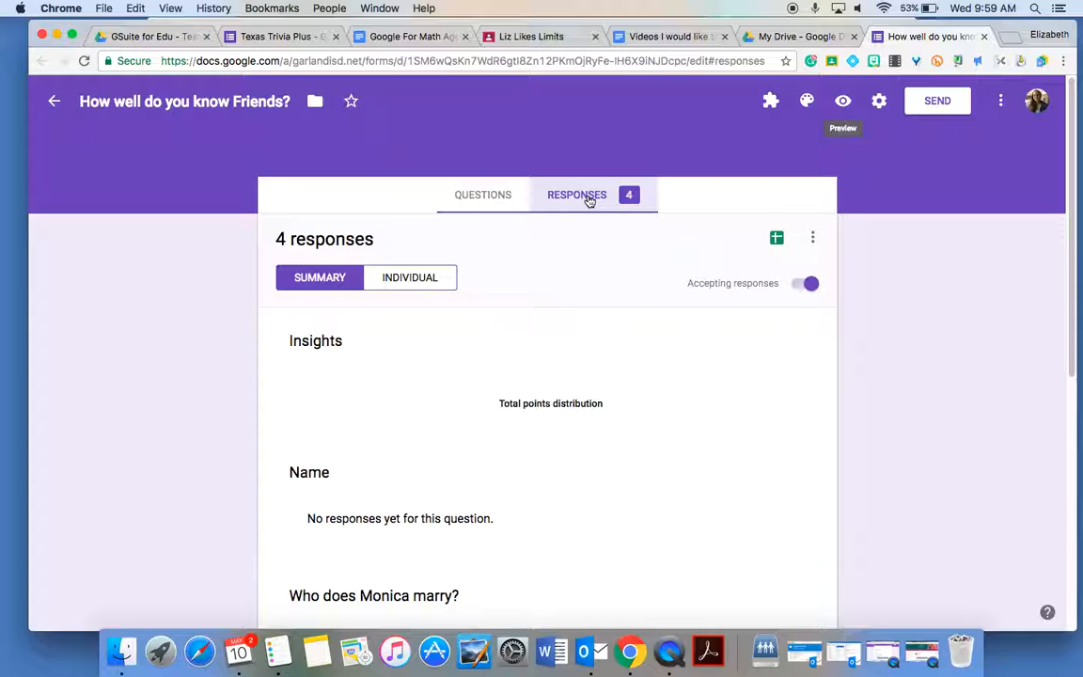
# Step: Create a new spreadsheet as the destination for the Friends quiz responses
pyautogui.scroll(-3, 845, 332)
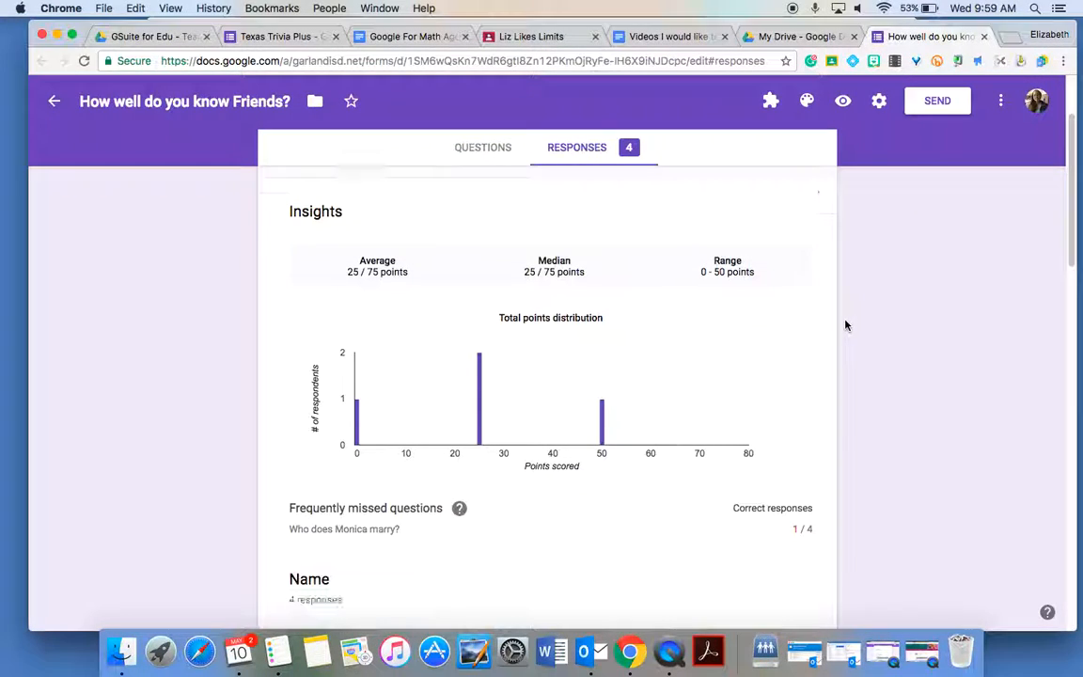
pyautogui.scroll(-5, 845, 332)
pyautogui.scroll(-6, 845, 329)
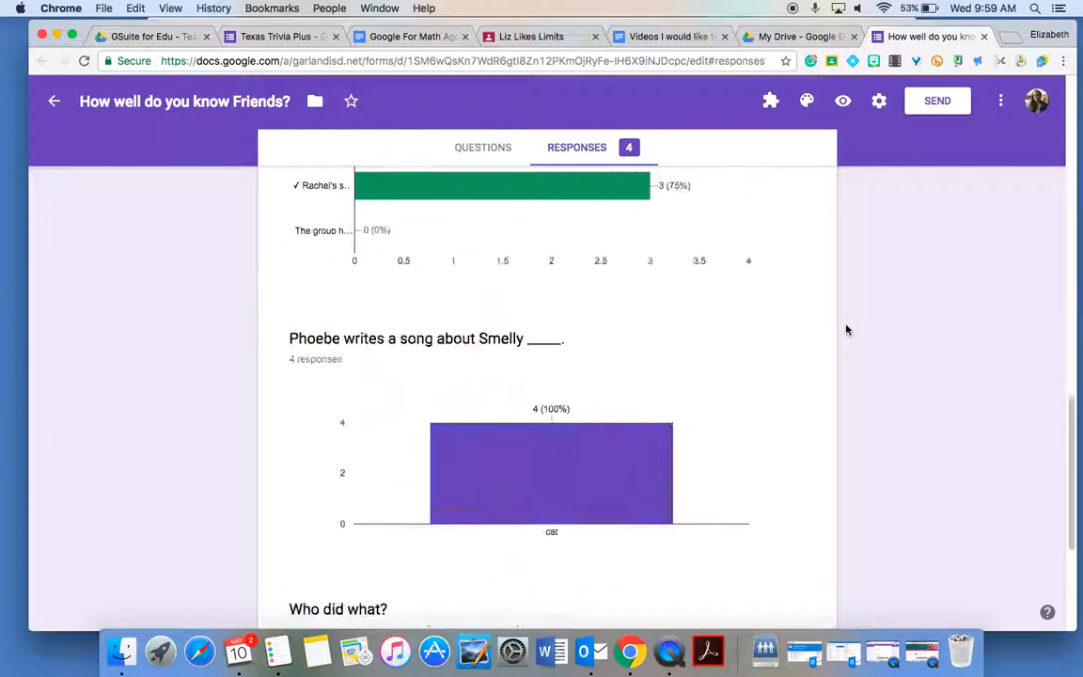
pyautogui.scroll(10, 846, 329)
pyautogui.scroll(3, 845, 330)
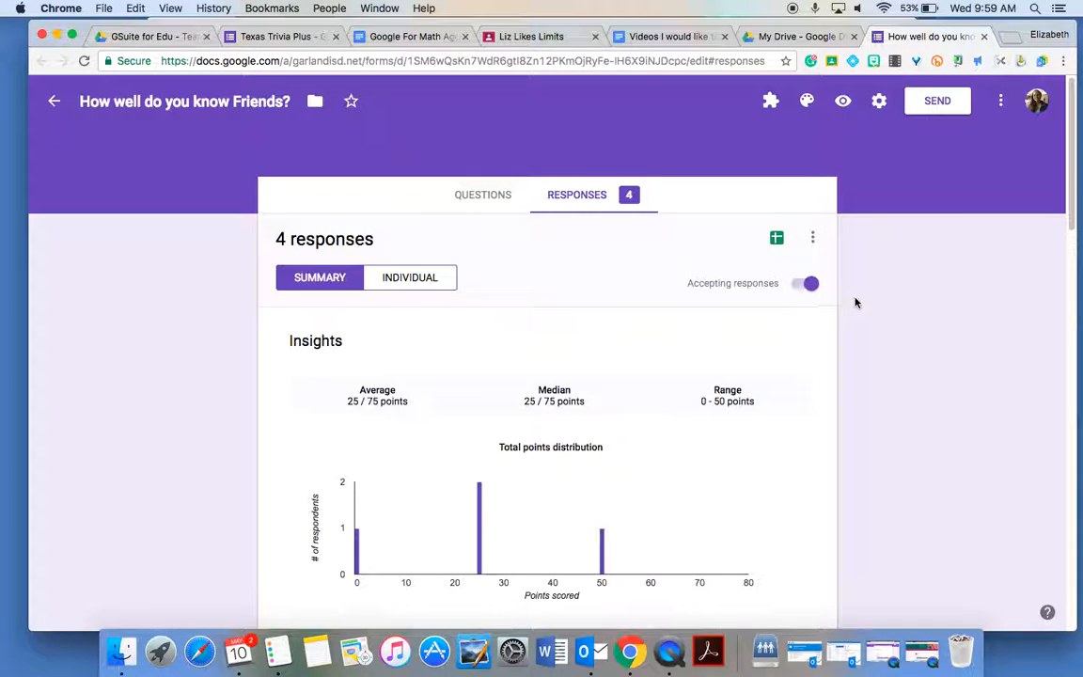
pyautogui.click(776, 240)
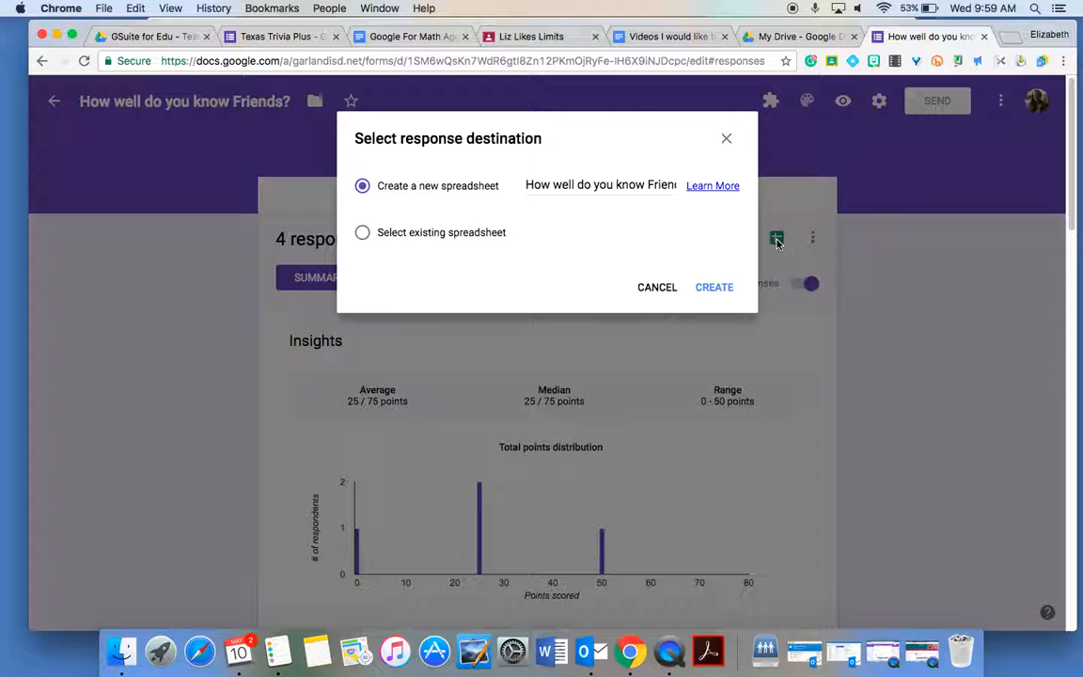
pyautogui.click(714, 287)
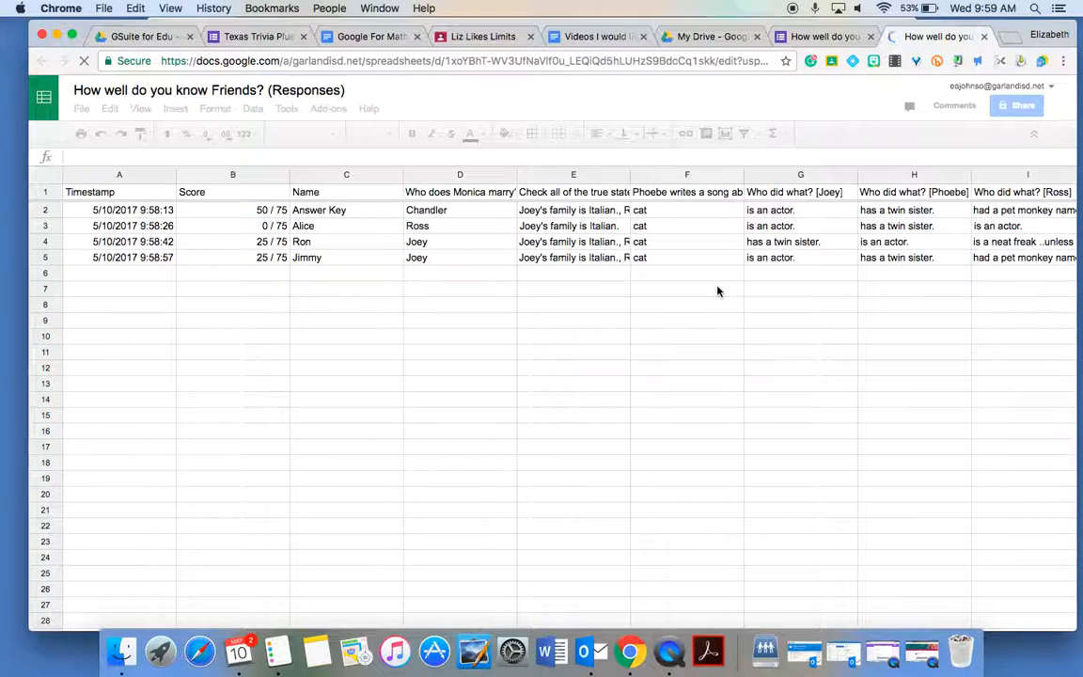
# Step: Examine the Answer Key submission's score and answers across its row in the response sheet
pyautogui.click(320, 216)
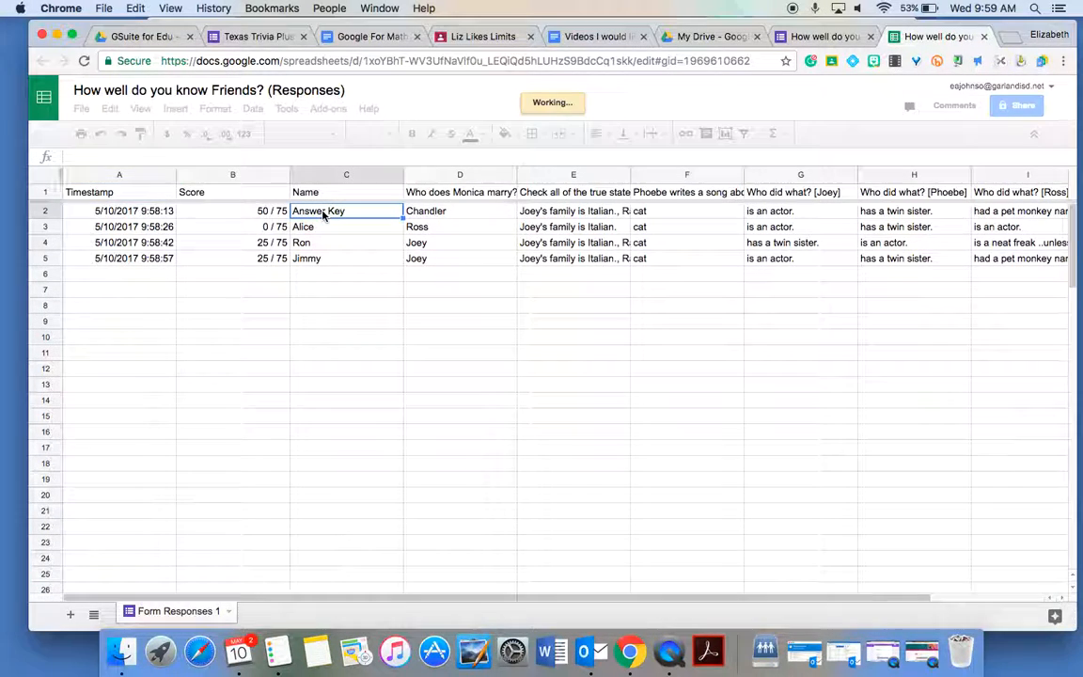
pyautogui.click(266, 215)
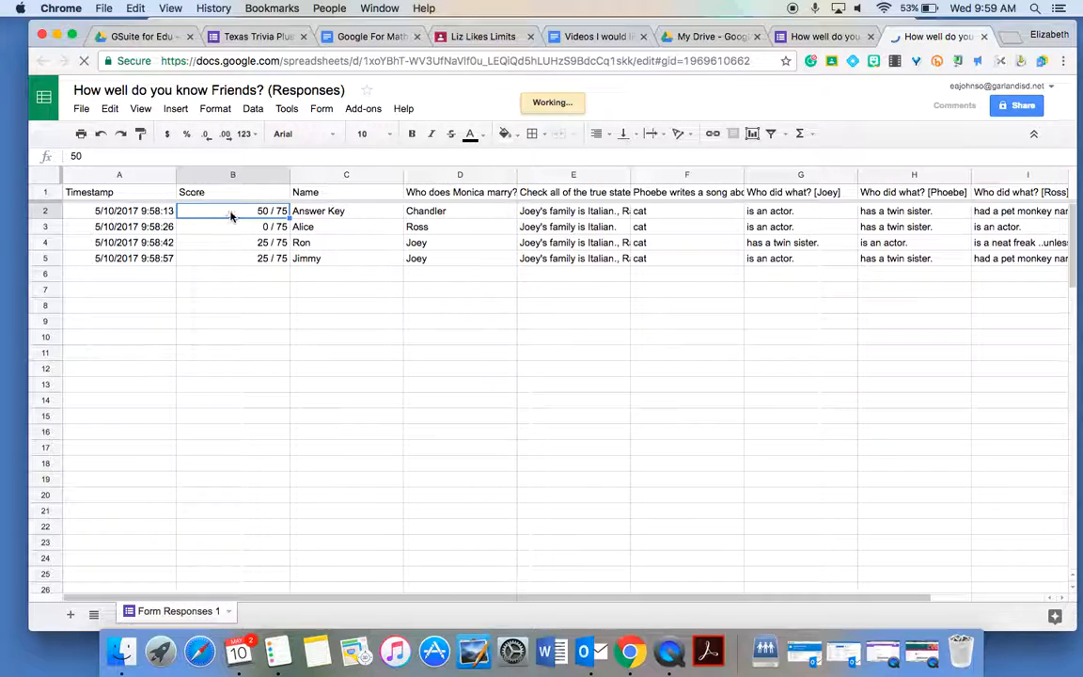
pyautogui.click(342, 214)
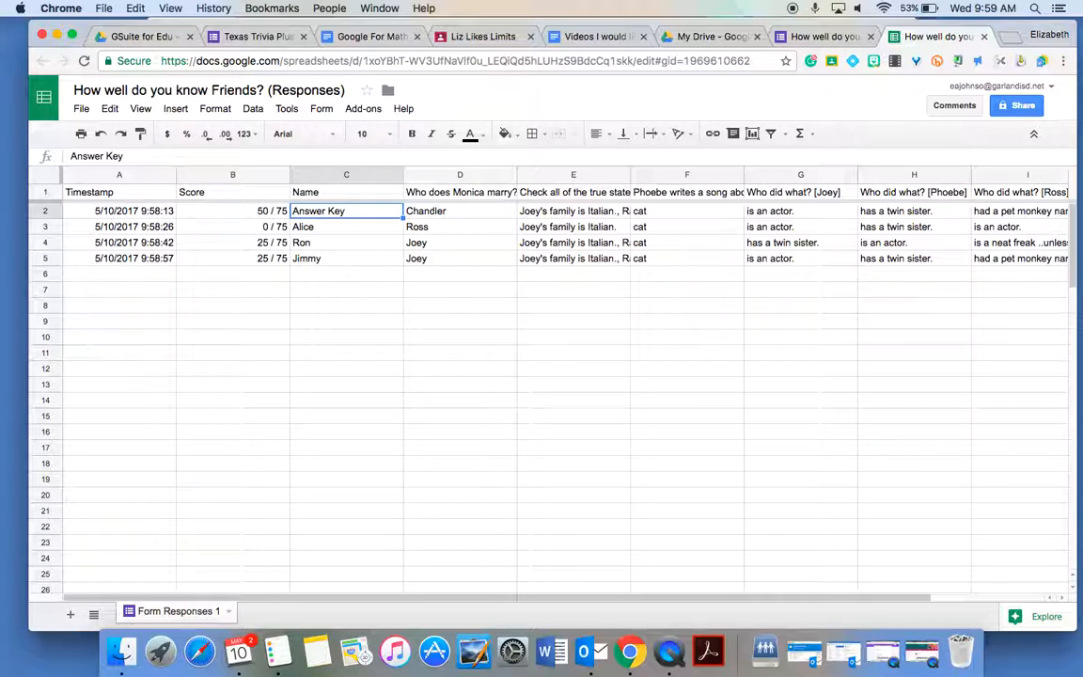
pyautogui.press('Right')
pyautogui.press('Right')
pyautogui.press('Right')
pyautogui.press('Right')
pyautogui.press('Right')
pyautogui.press('Right')
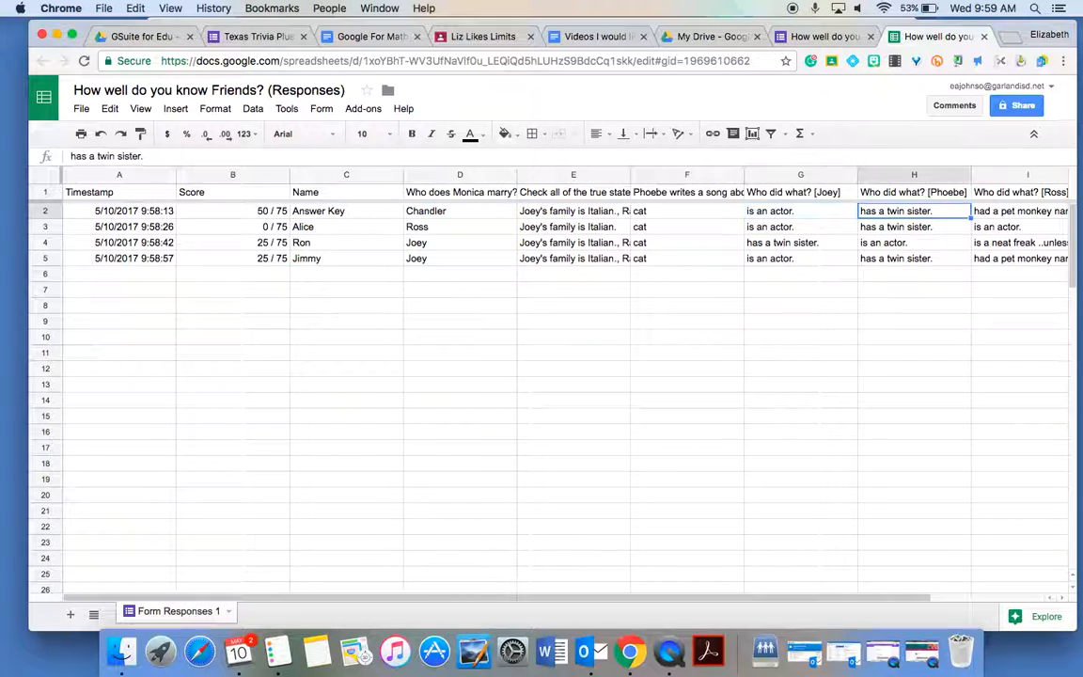
pyautogui.press('Right')
pyautogui.press('Left')
pyautogui.press('Left')
pyautogui.press('Left')
pyautogui.press('Left')
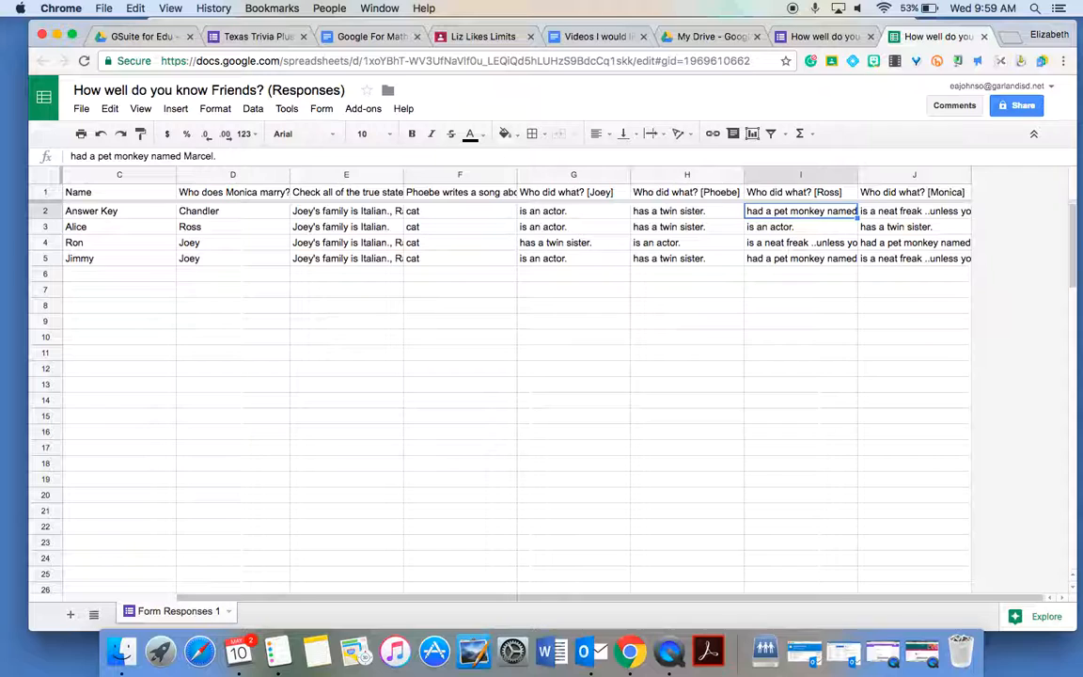
pyautogui.press('Left')
pyautogui.press('Left')
pyautogui.press('Left')
pyautogui.press('Left')
pyautogui.press('Left')
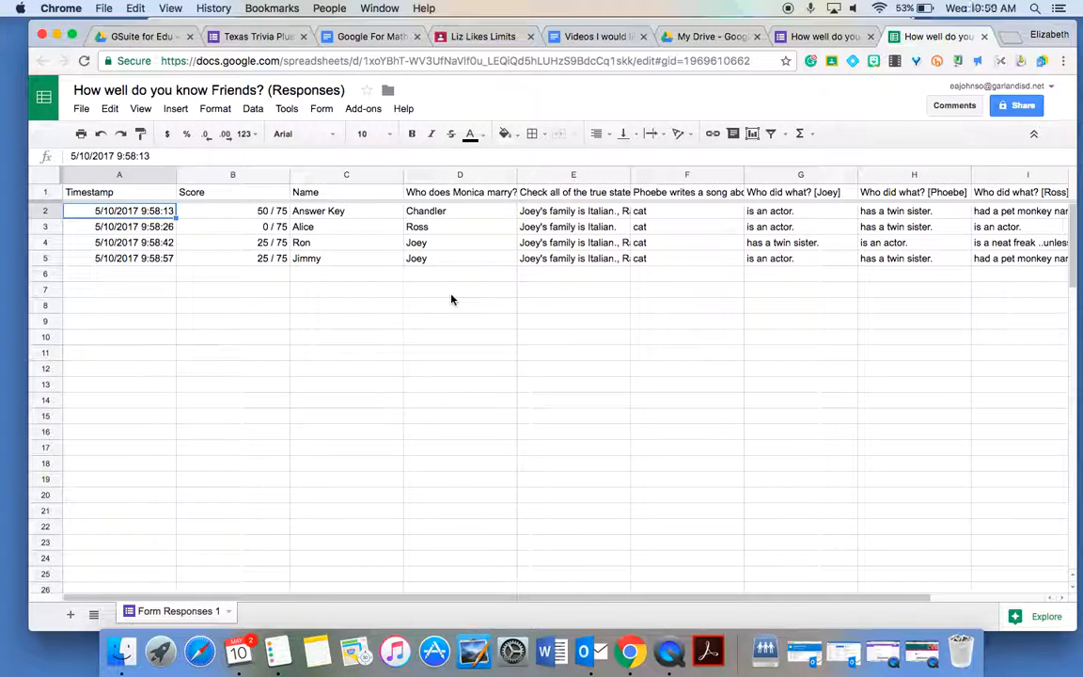
pyautogui.click(566, 290)
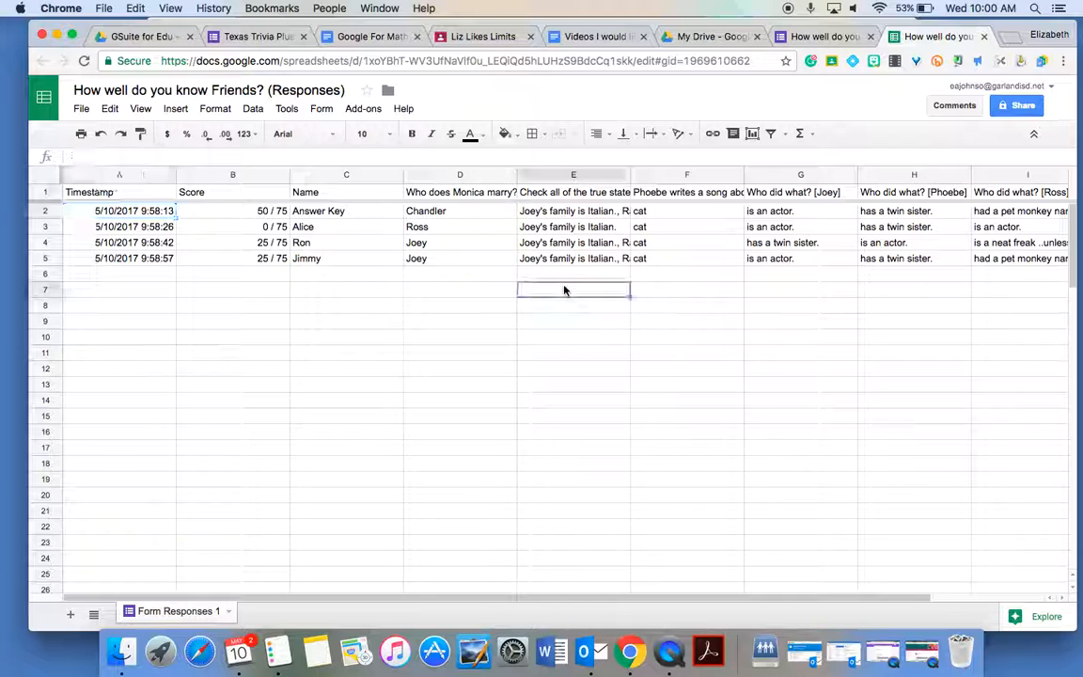
pyautogui.click(470, 242)
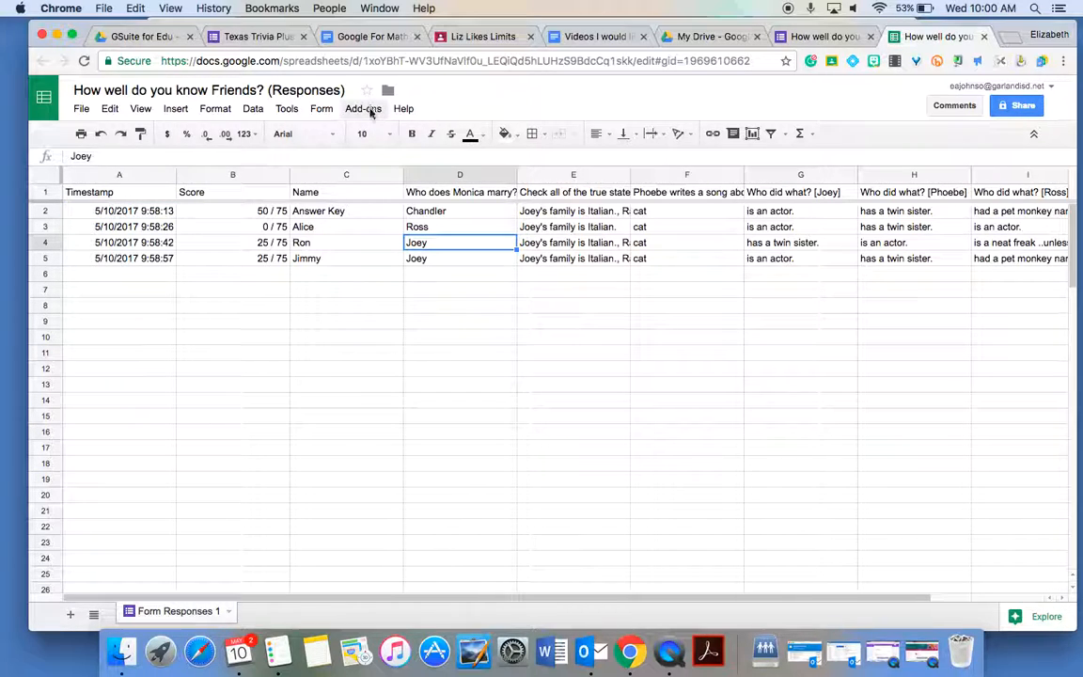
# Step: Look up the Flubaroo add-on in the add-on store and close the store
pyautogui.click(370, 110)
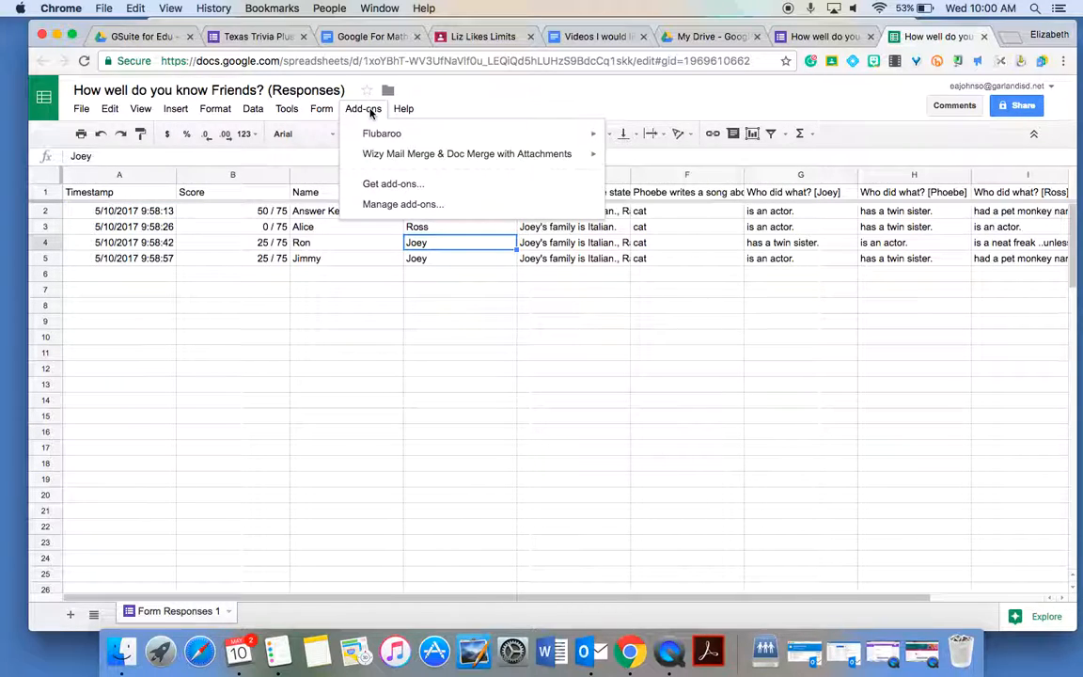
pyautogui.click(394, 185)
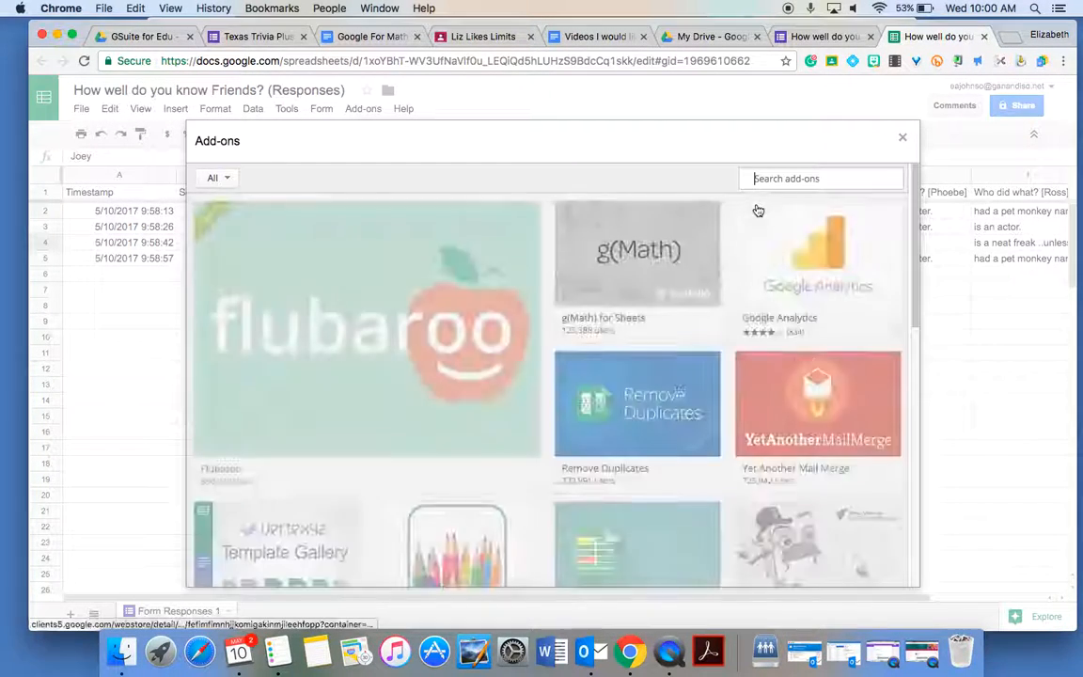
pyautogui.moveTo(461, 327)
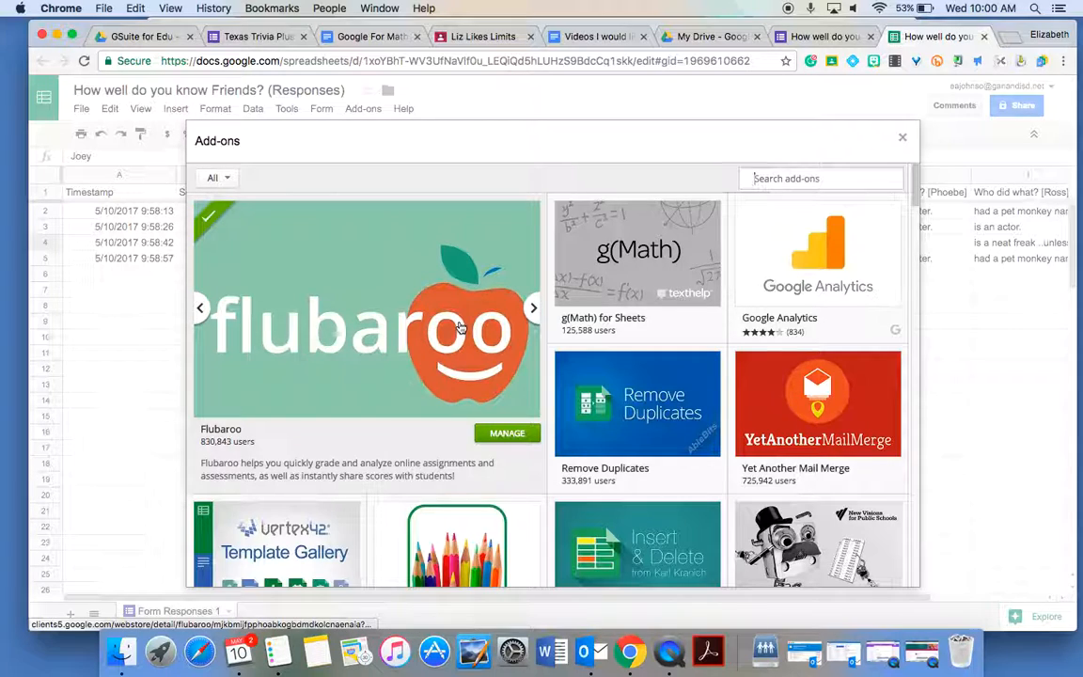
pyautogui.click(903, 137)
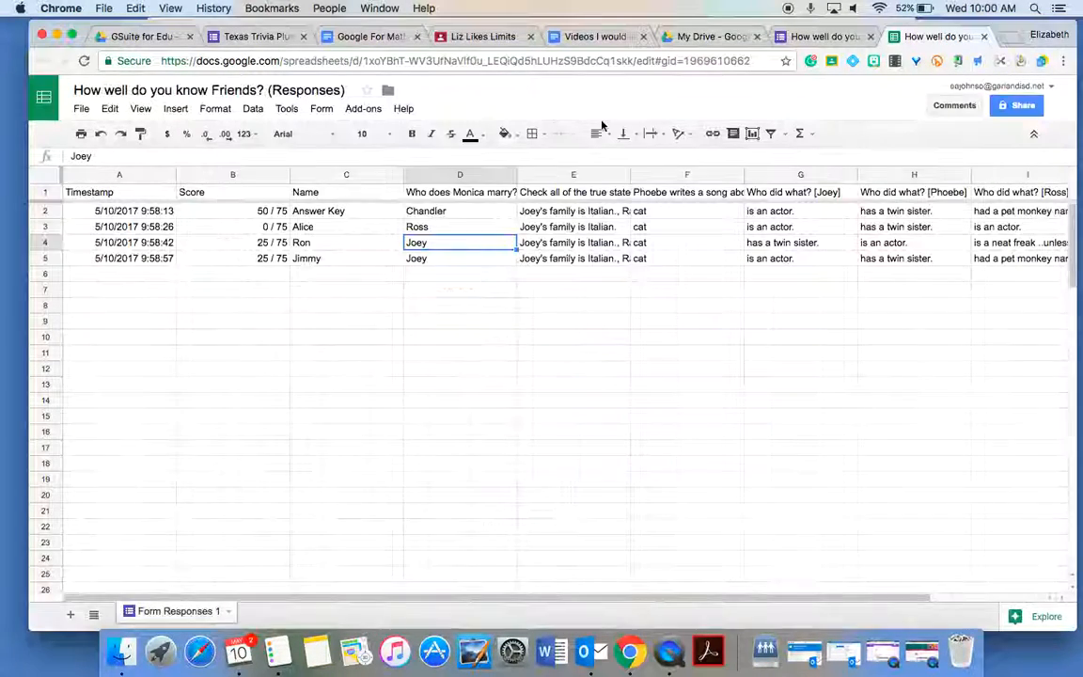
# Step: Enable Flubaroo in this sheet and dismiss its notification
pyautogui.click(363, 109)
pyautogui.moveTo(369, 138)
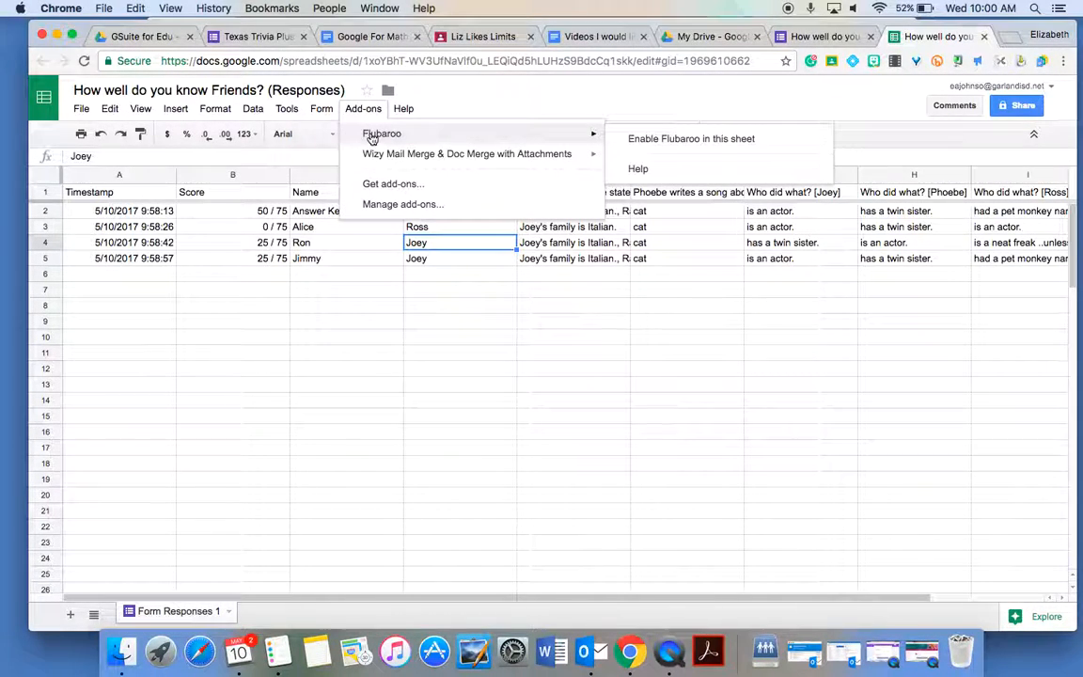
pyautogui.click(678, 141)
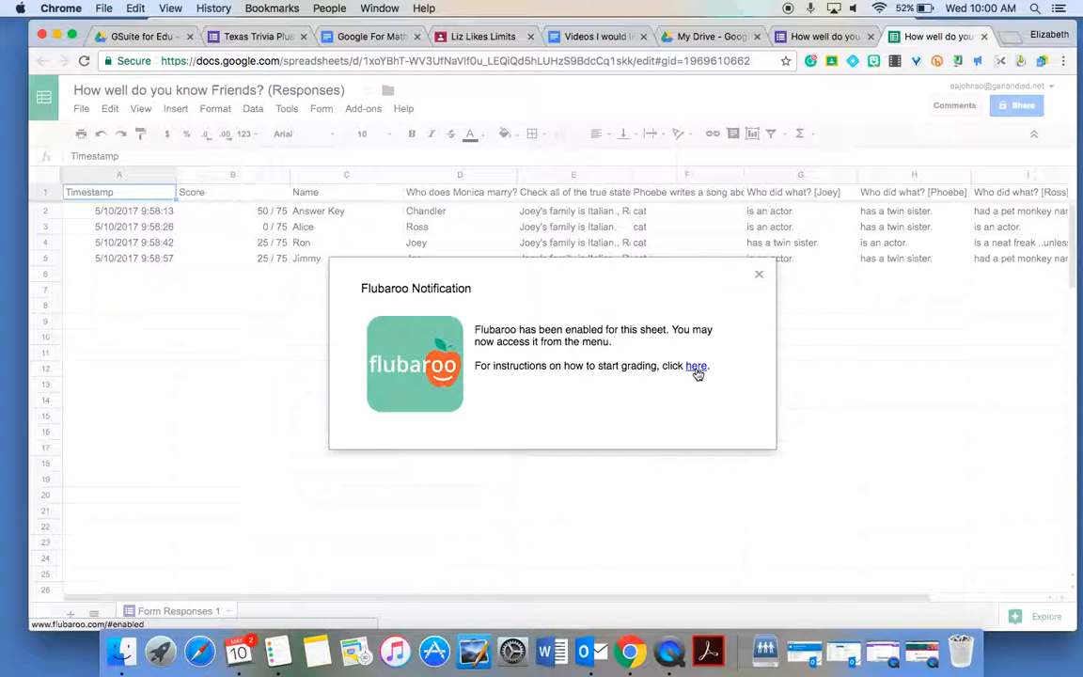
pyautogui.click(759, 277)
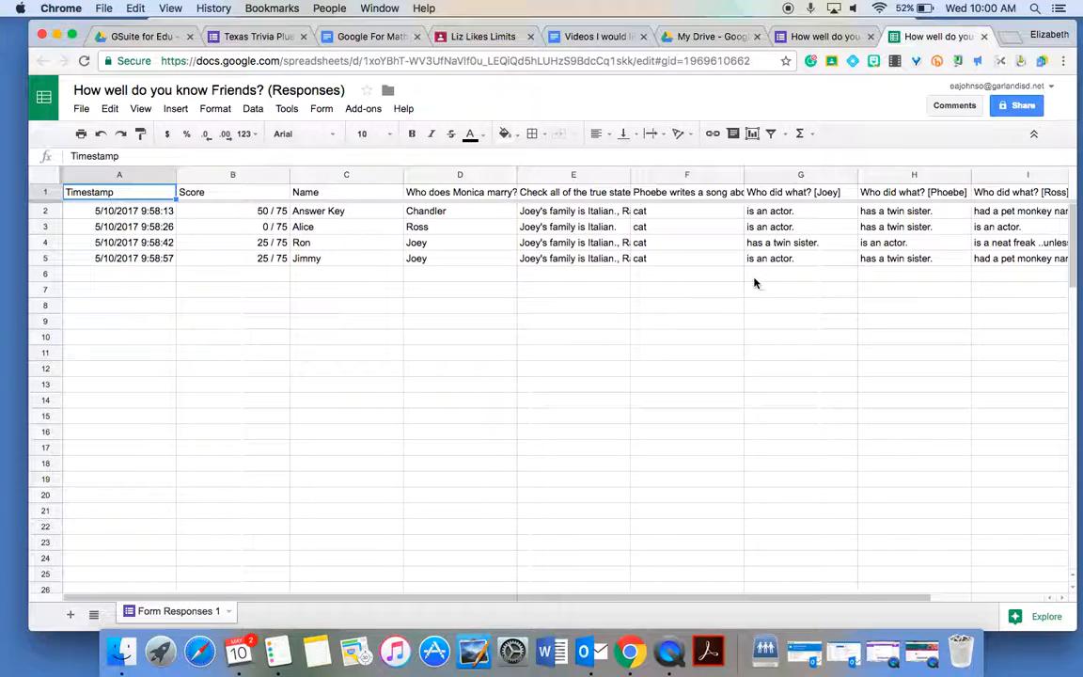
# Step: Start grading the assignment with Flubaroo and set the Score question's grading option to Skip Grading
pyautogui.click(365, 110)
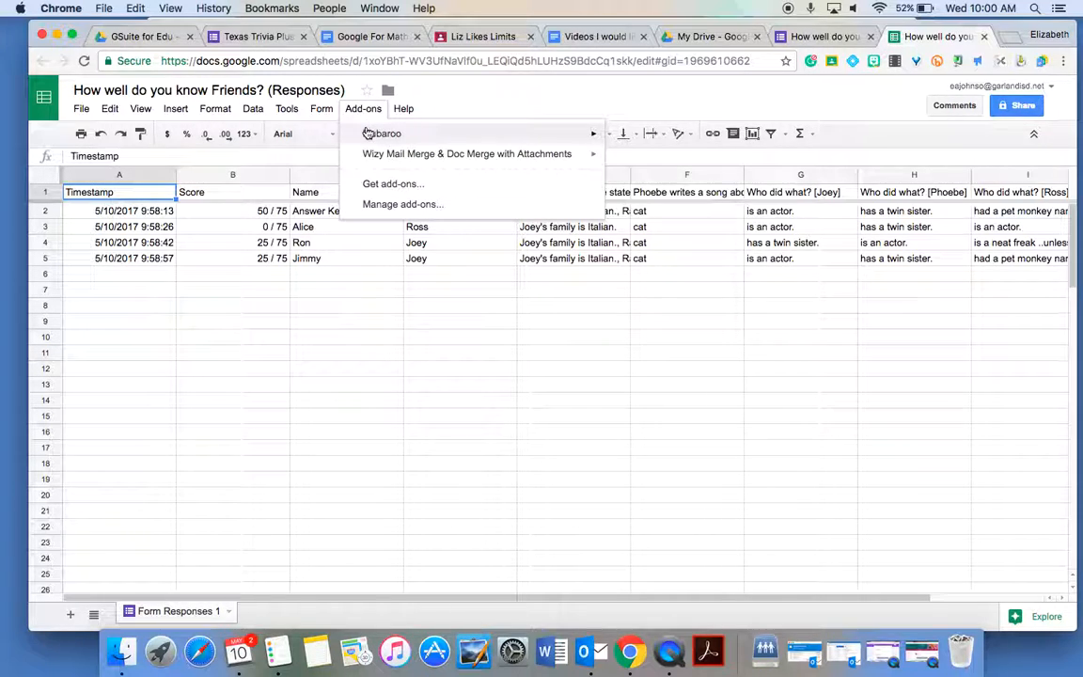
pyautogui.moveTo(369, 134)
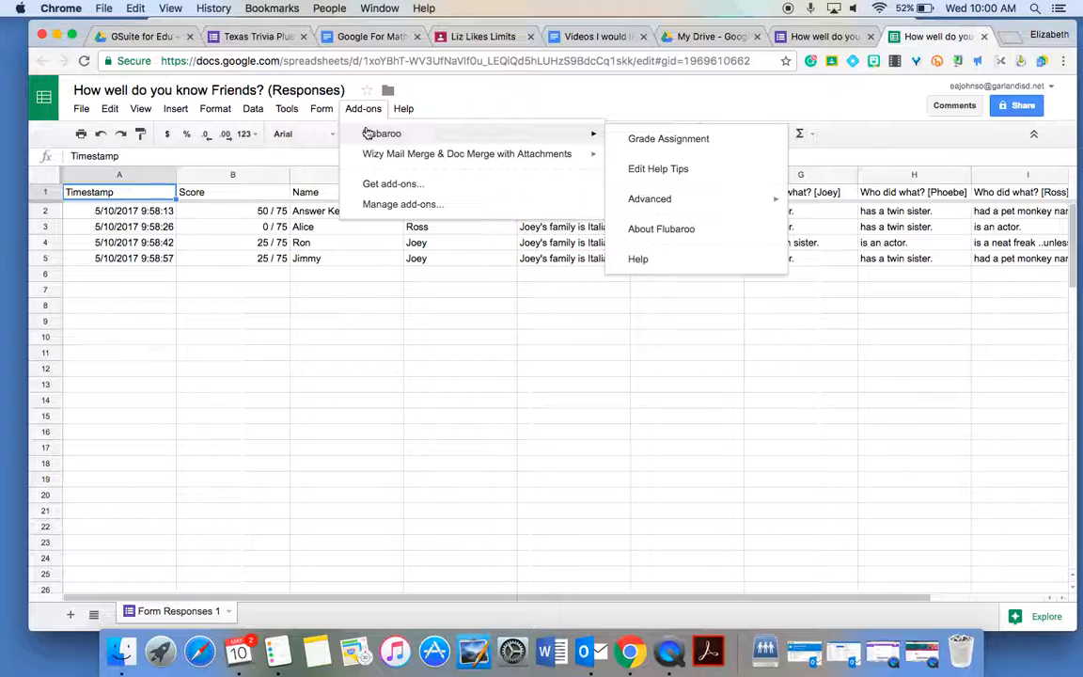
pyautogui.click(691, 148)
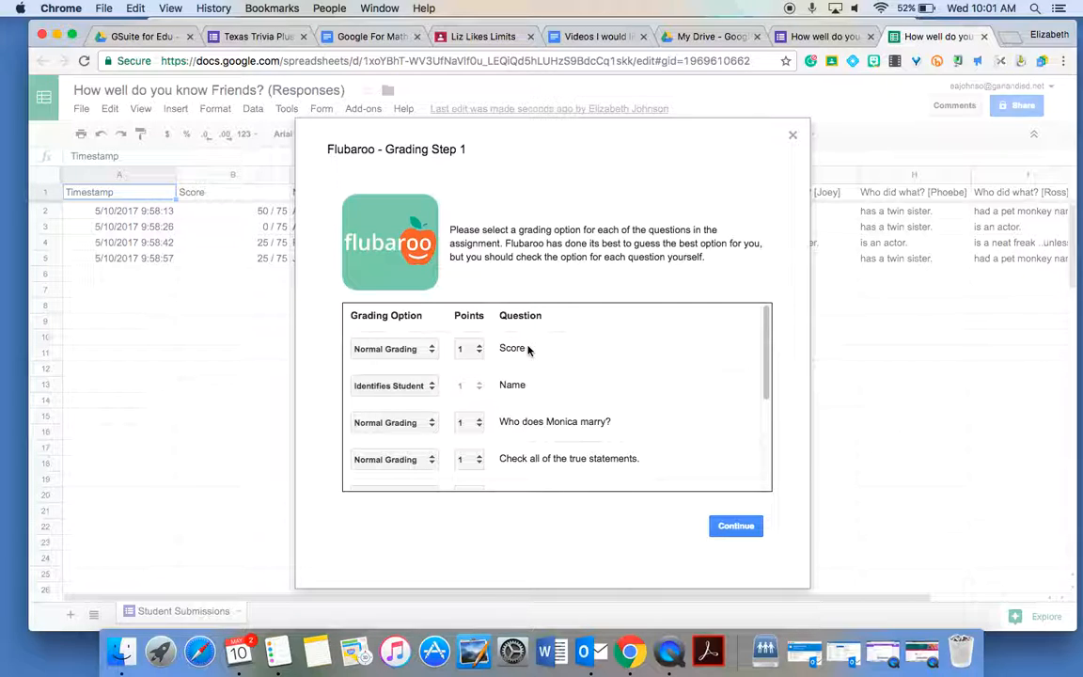
pyautogui.click(396, 352)
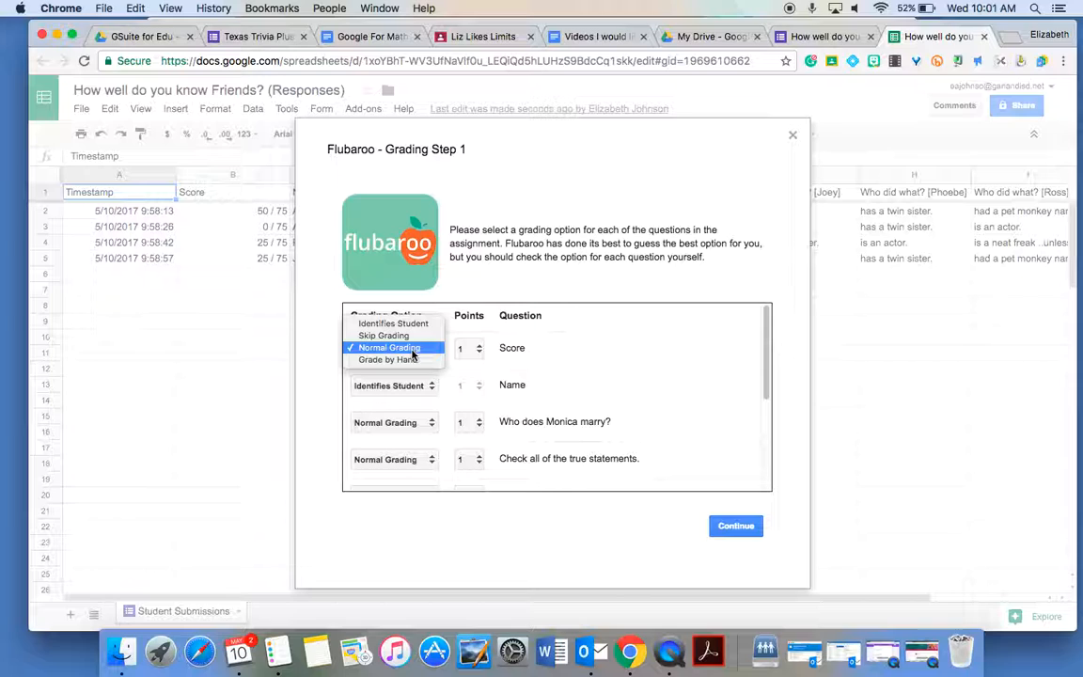
pyautogui.click(404, 337)
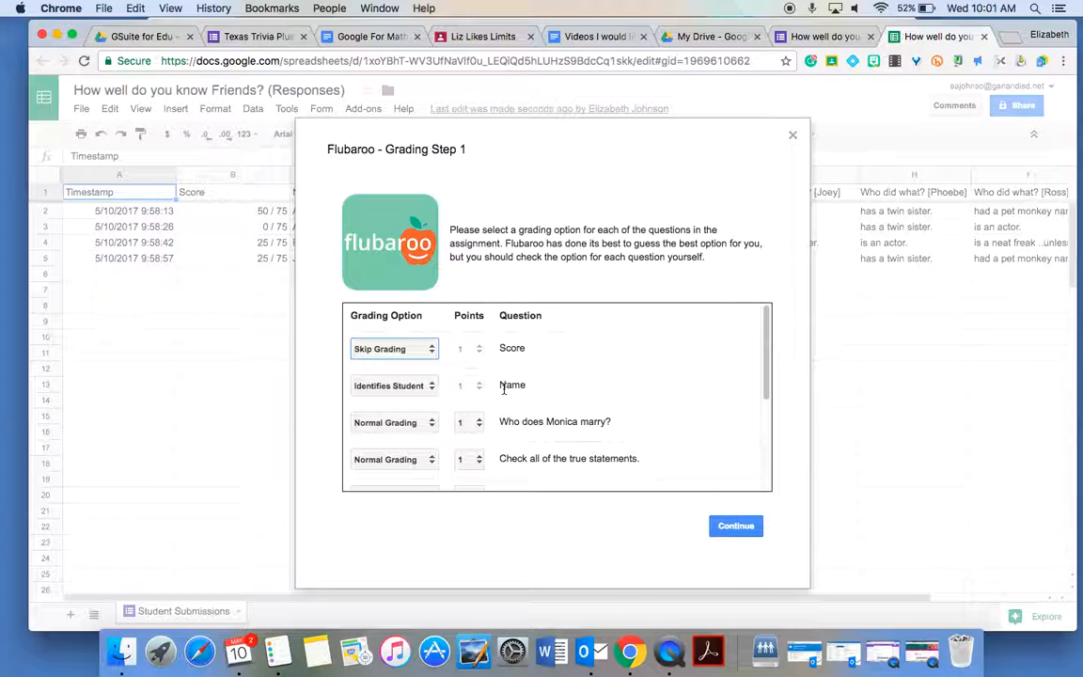
# Step: Keep Name as Identifies Student, check the remaining questions' grading options, and continue to the answer key selection
pyautogui.click(413, 385)
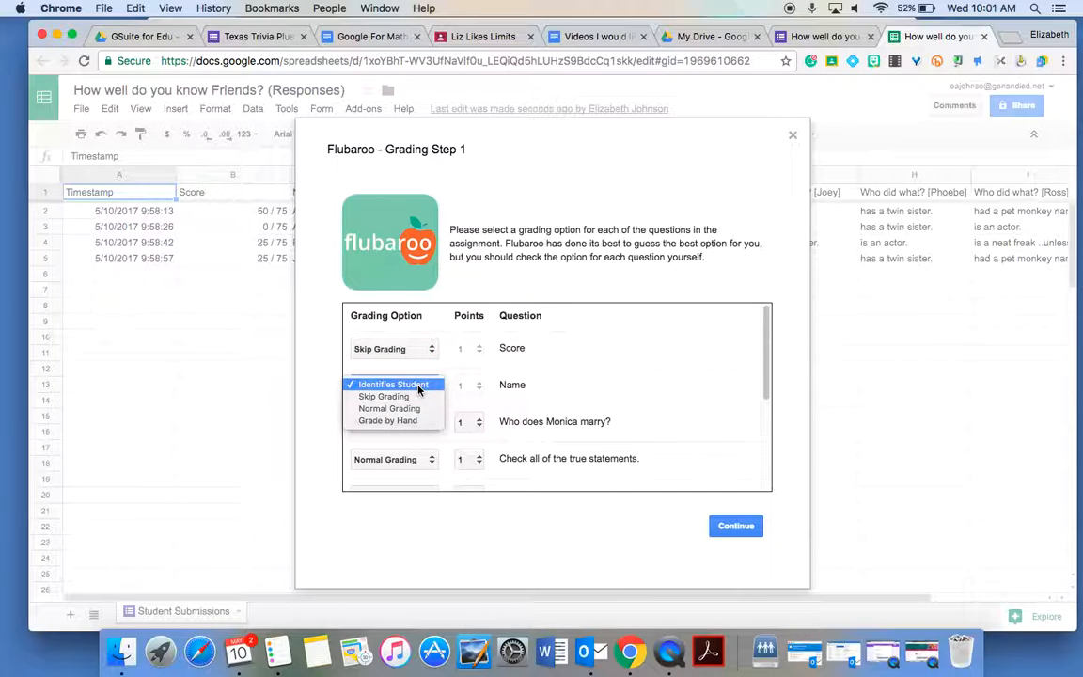
pyautogui.click(420, 388)
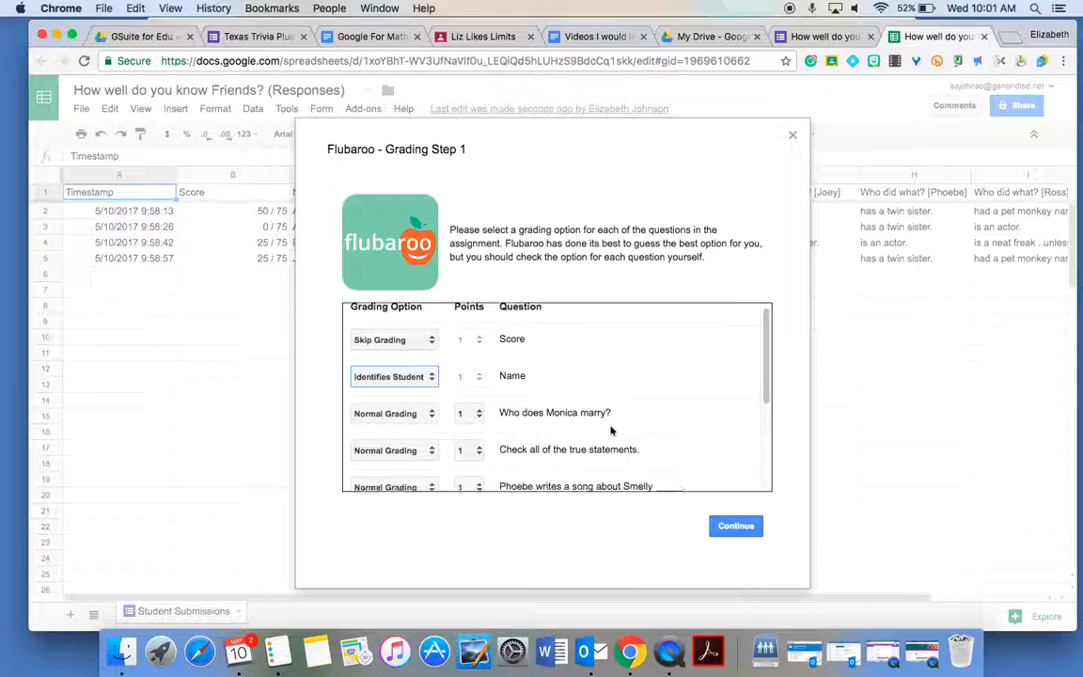
pyautogui.scroll(-2, 592, 438)
pyautogui.scroll(-4, 584, 430)
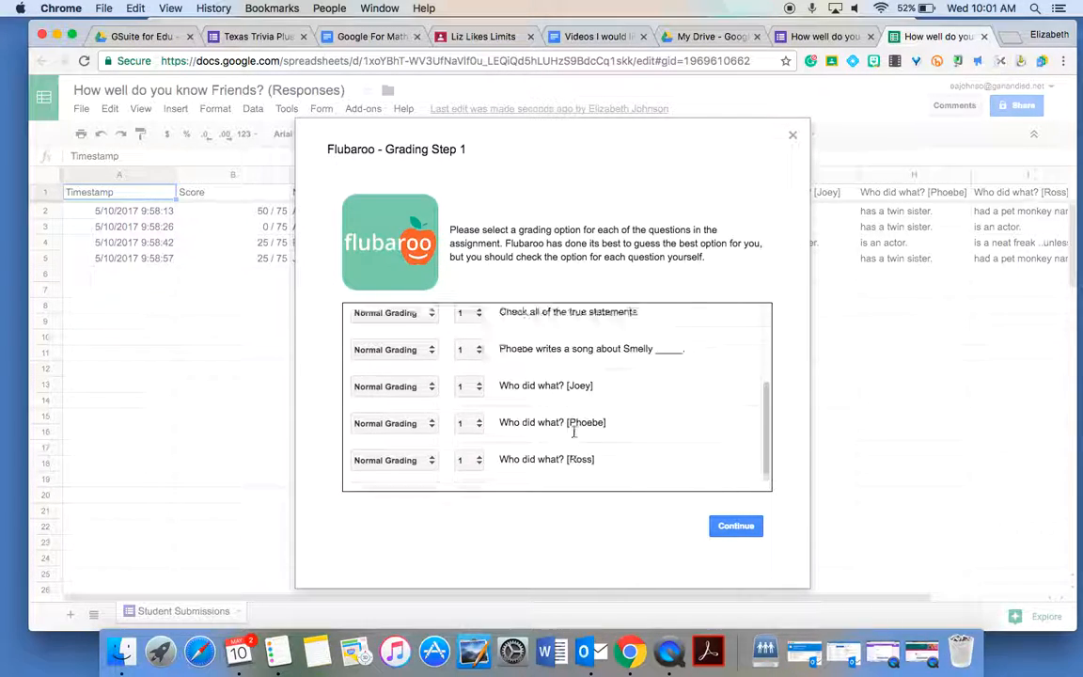
pyautogui.scroll(5, 574, 434)
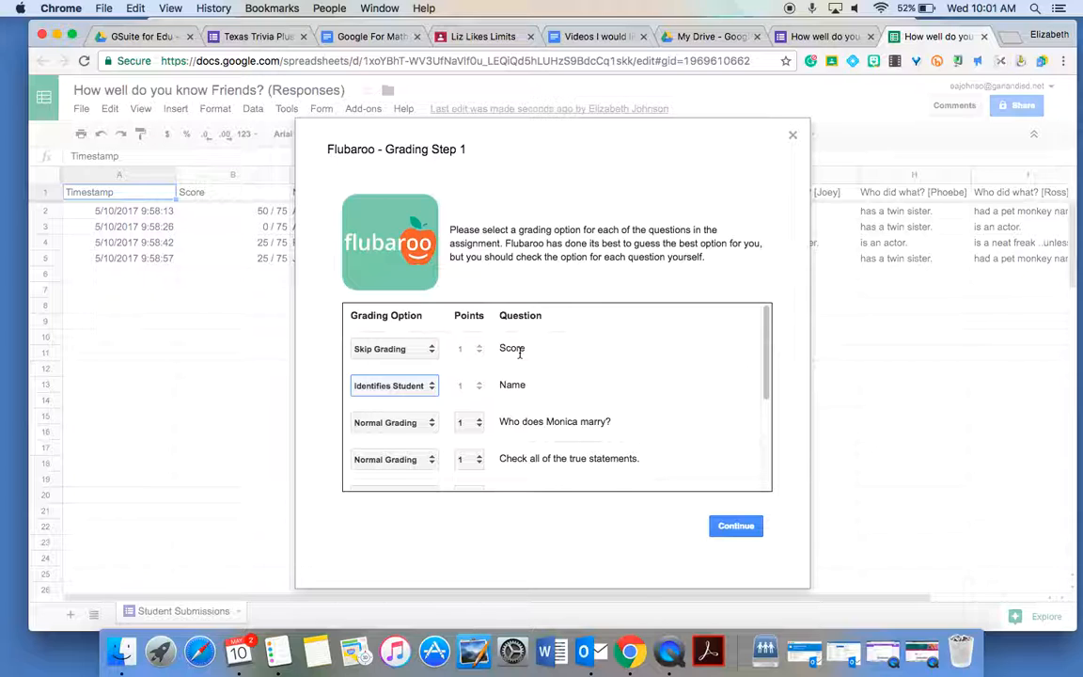
pyautogui.scroll(-10, 565, 424)
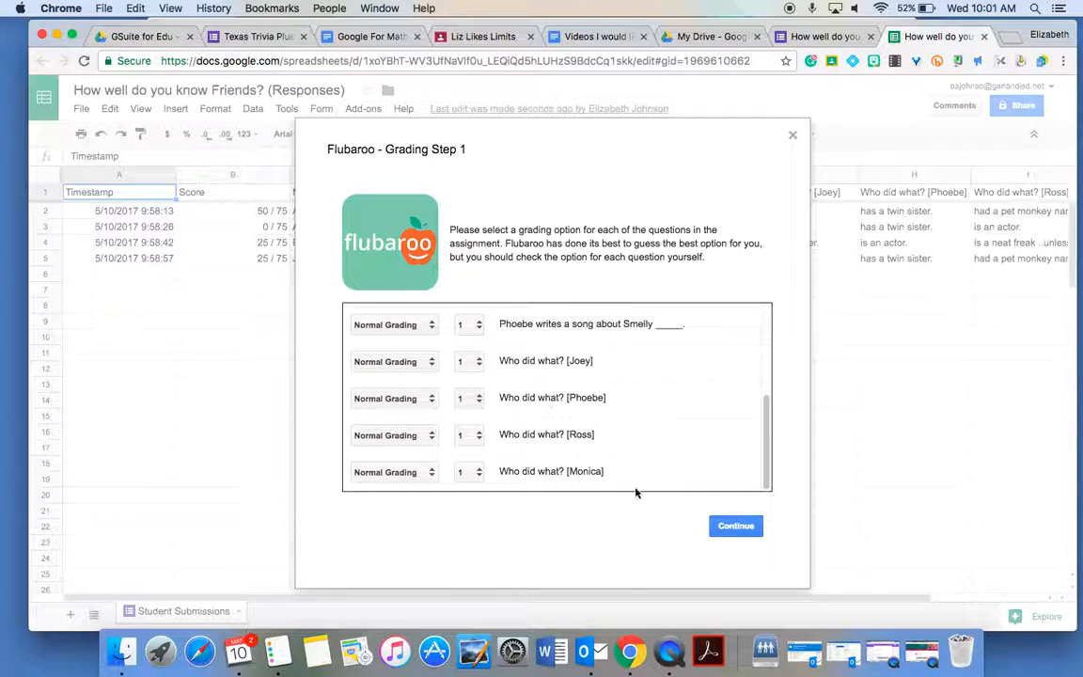
pyautogui.click(742, 532)
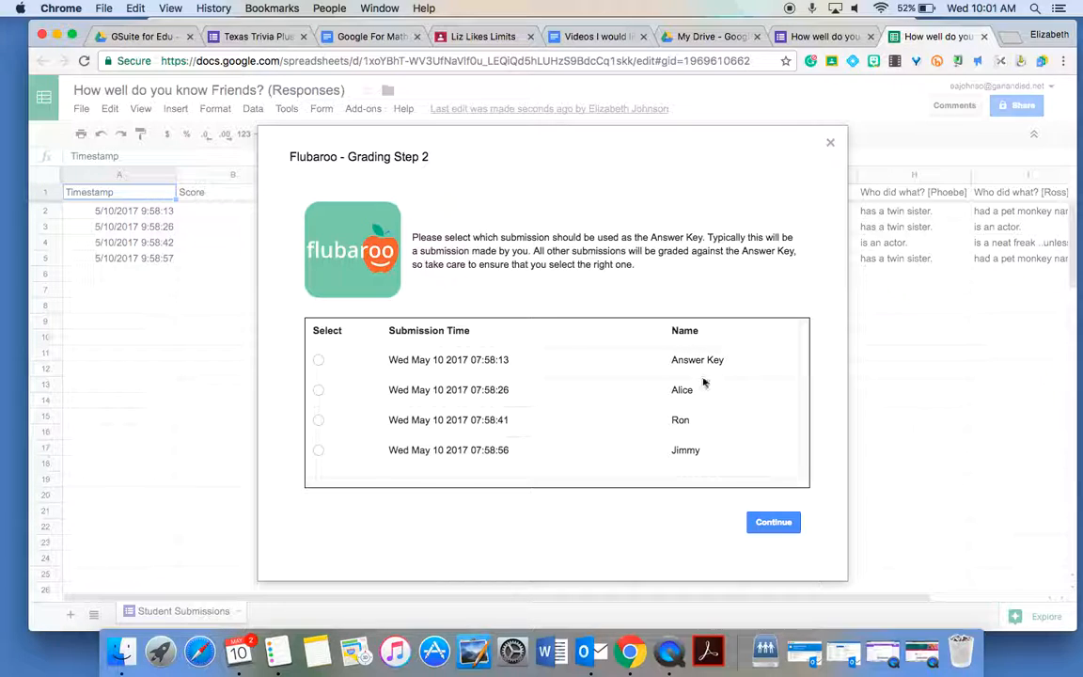
# Step: Grade all submissions against the Answer Key submission and dismiss the completion notice
pyautogui.click(319, 361)
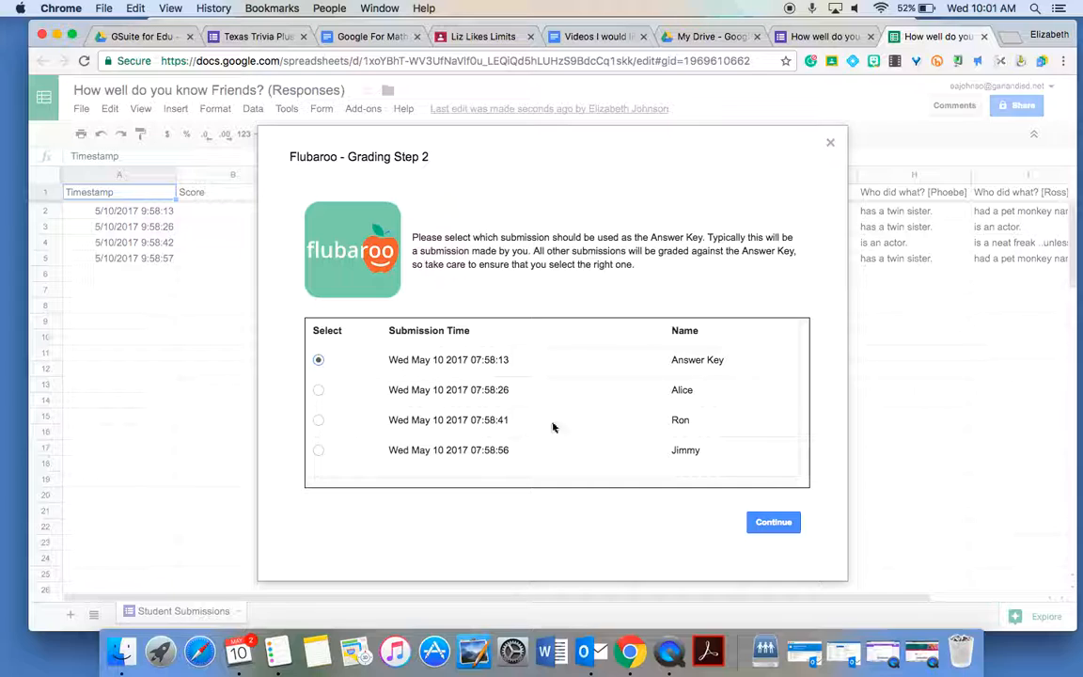
pyautogui.click(774, 524)
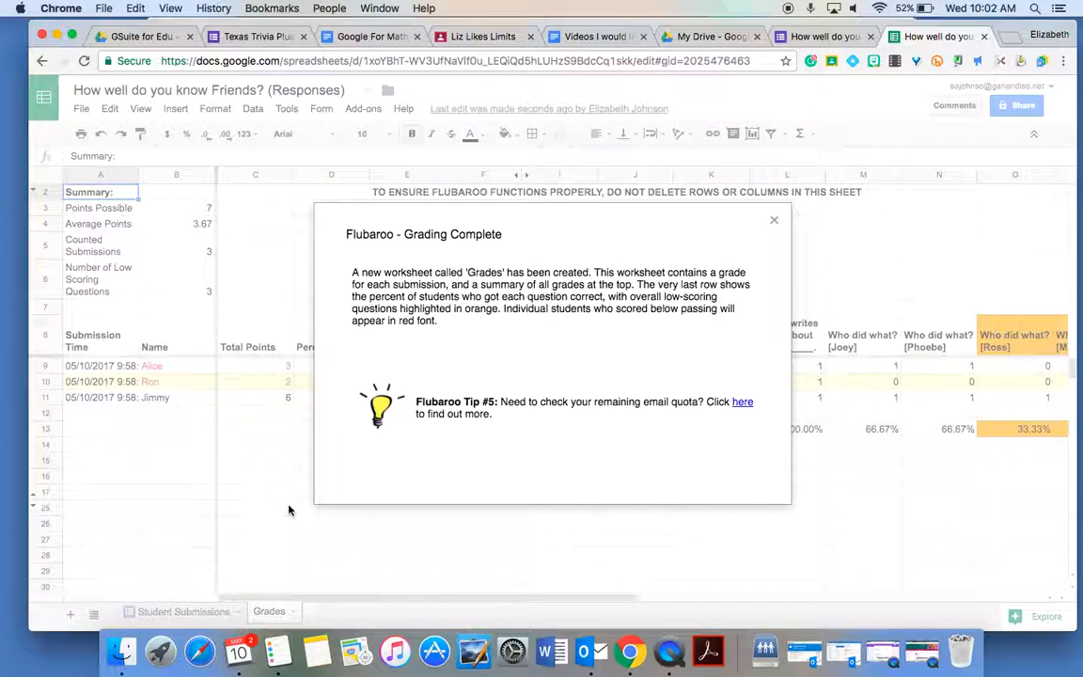
pyautogui.click(774, 222)
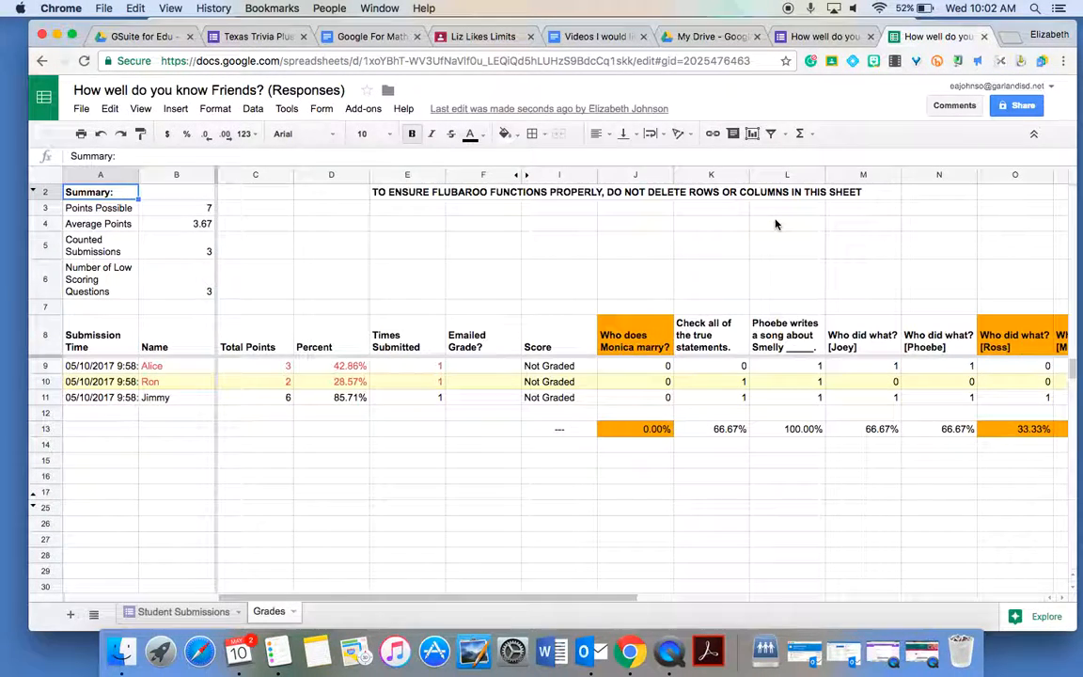
# Step: Review the average points and points possible in the Grades summary, and the last student's percent score
pyautogui.click(197, 227)
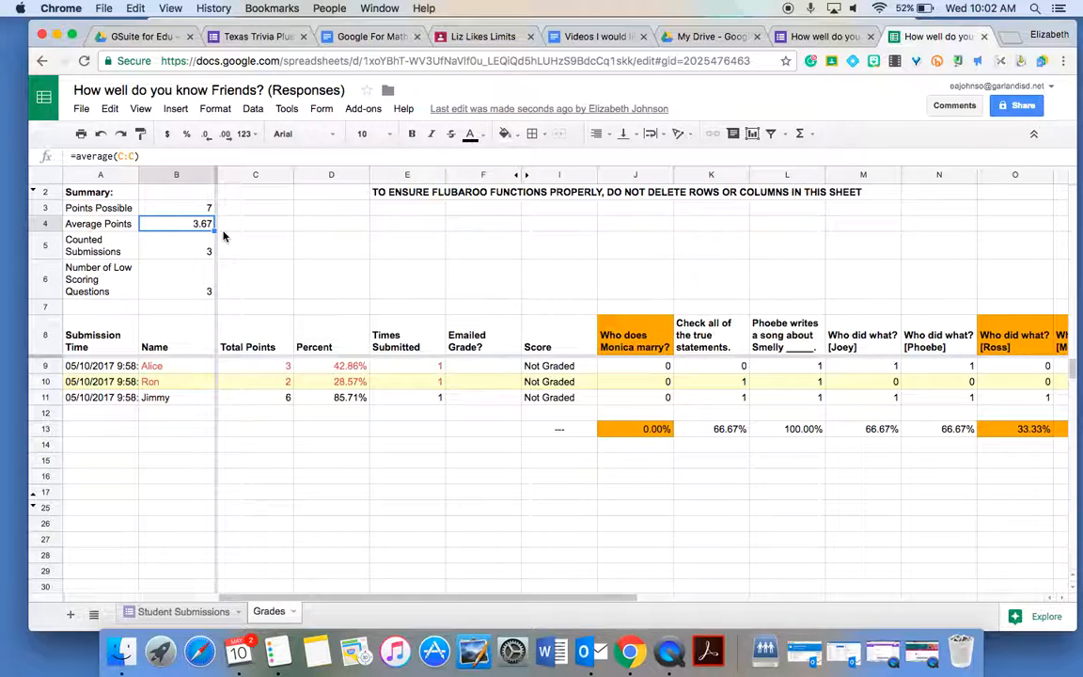
pyautogui.click(182, 207)
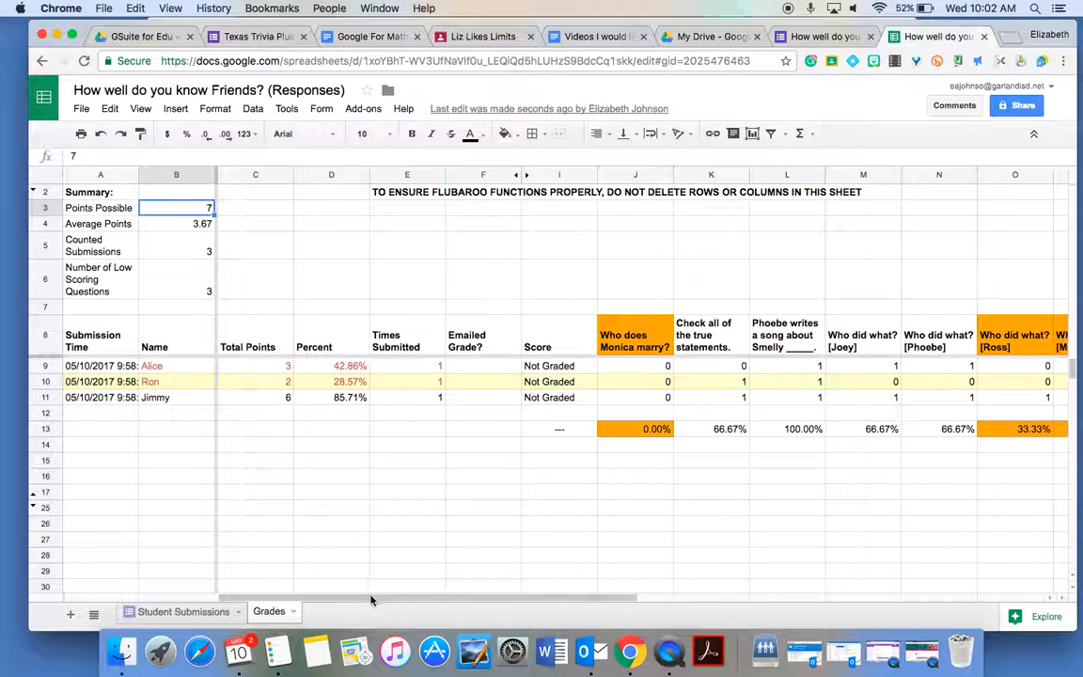
pyautogui.click(351, 395)
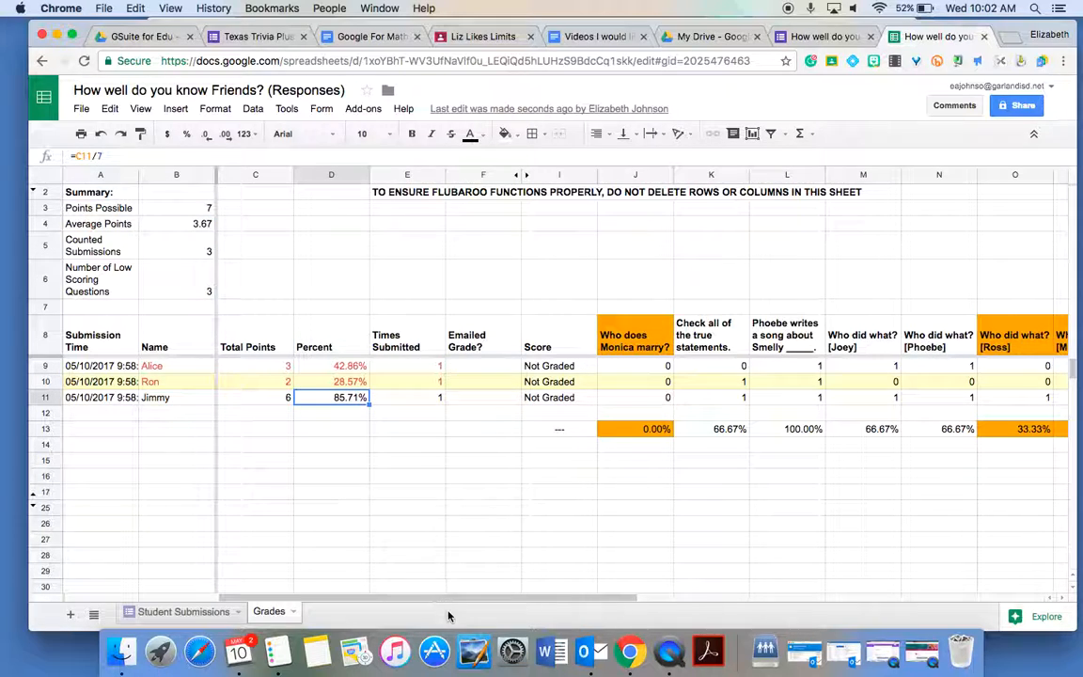
# Step: Examine the per-question results in the Grades sheet, from the Ross and Monica matching items back to the Smelly song question
pyautogui.moveTo(453, 599); pyautogui.dragTo(594, 599)
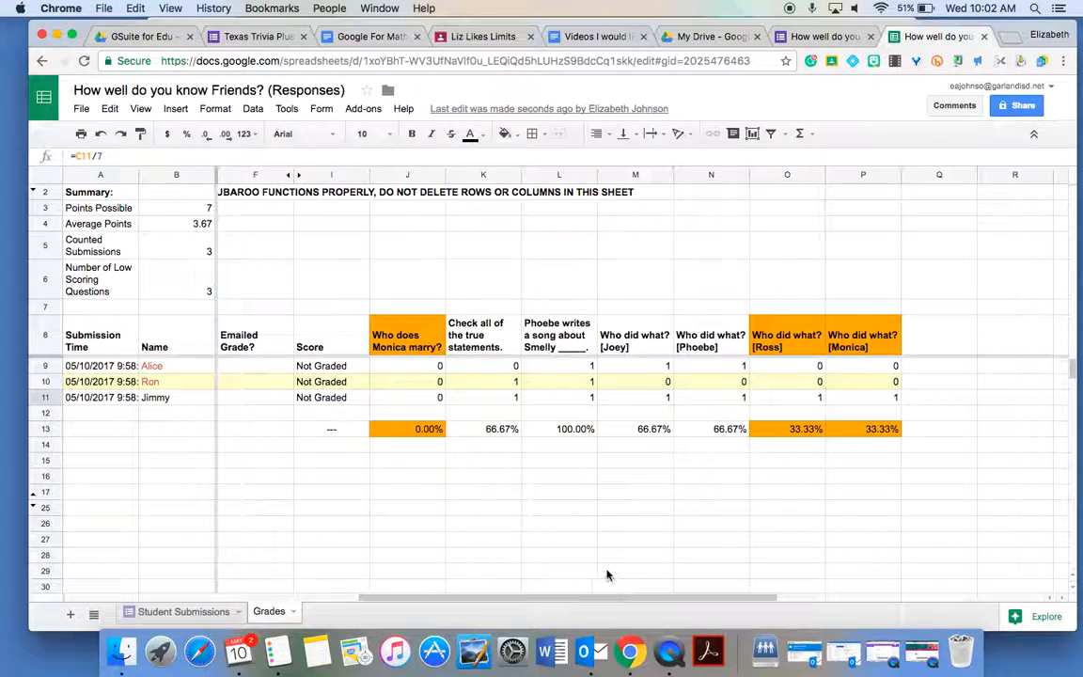
pyautogui.click(780, 346)
pyautogui.click(857, 350)
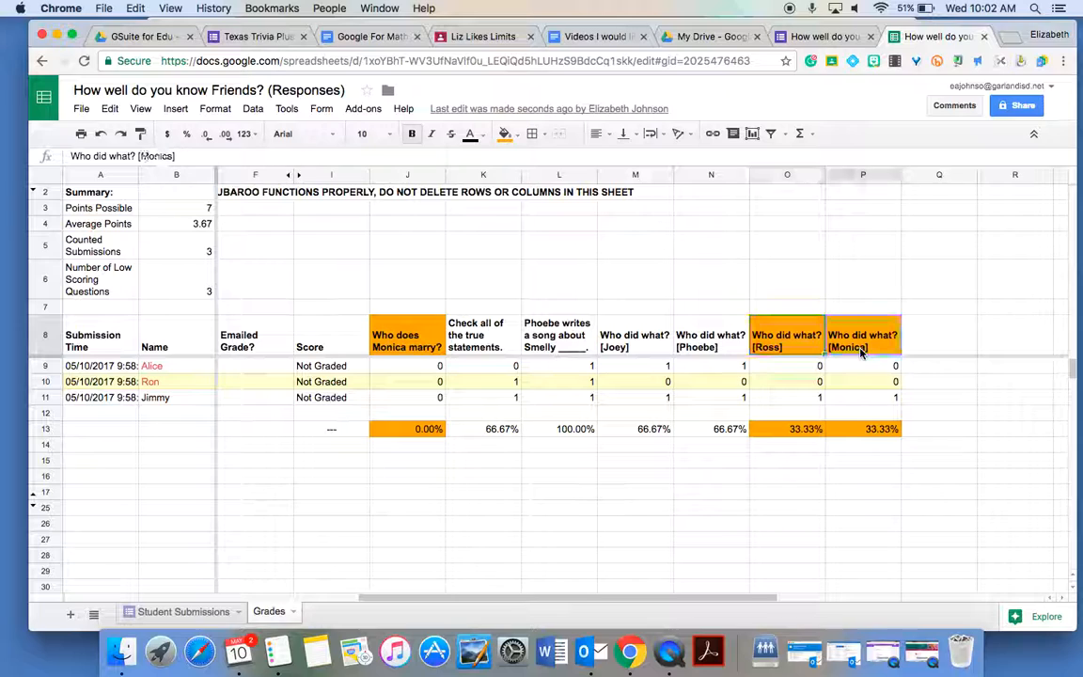
pyautogui.click(716, 349)
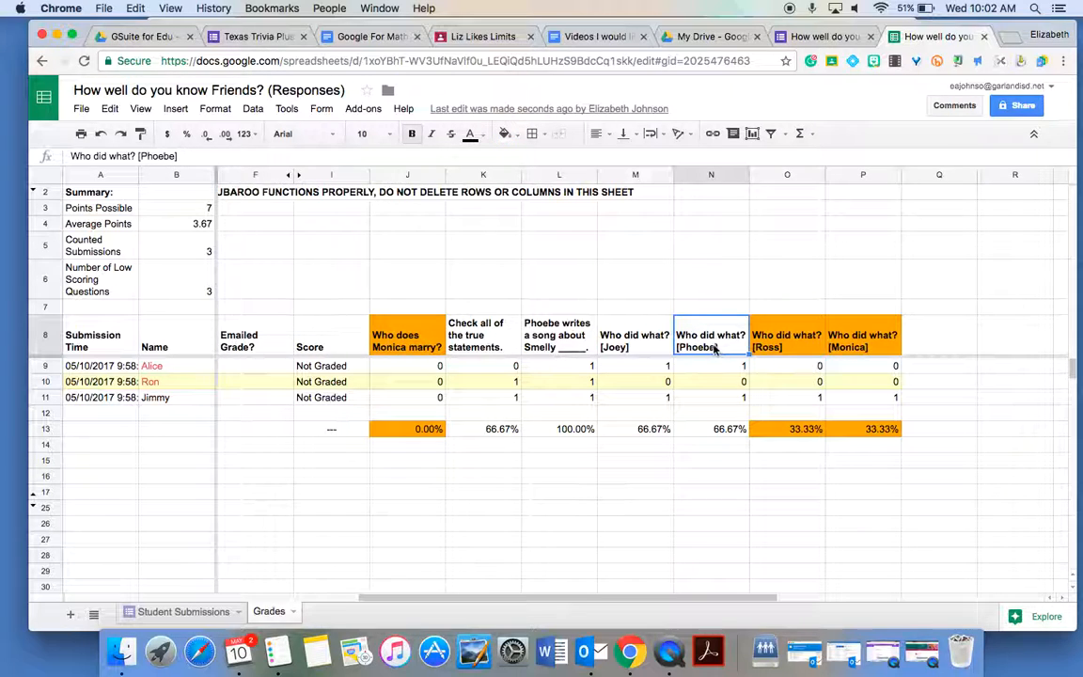
pyautogui.click(631, 347)
pyautogui.click(566, 346)
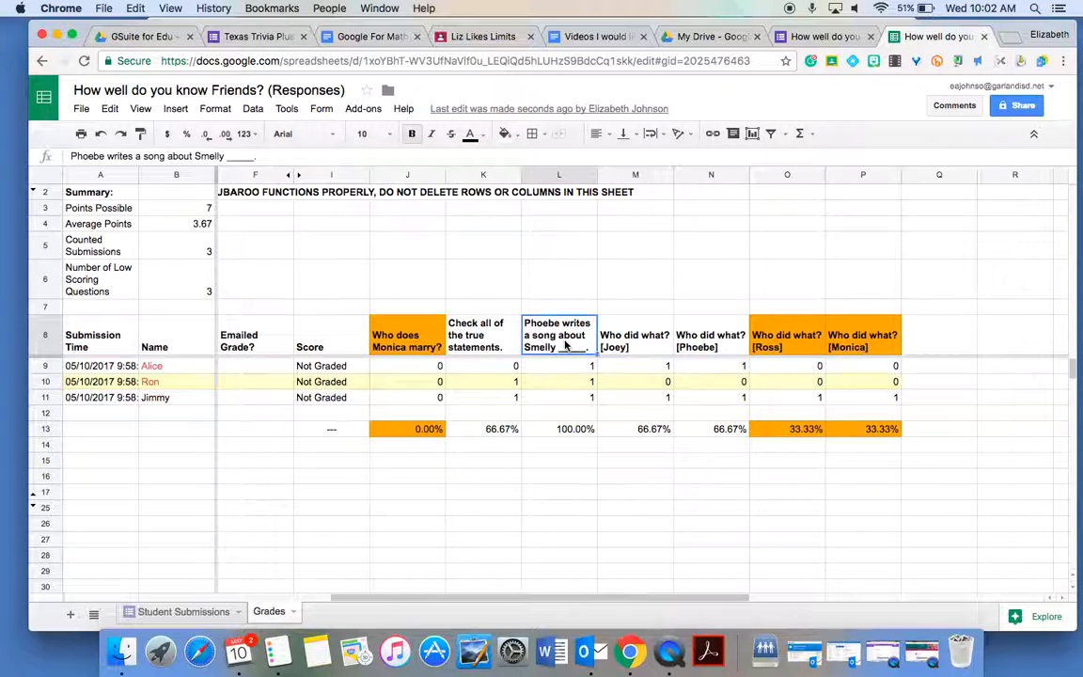